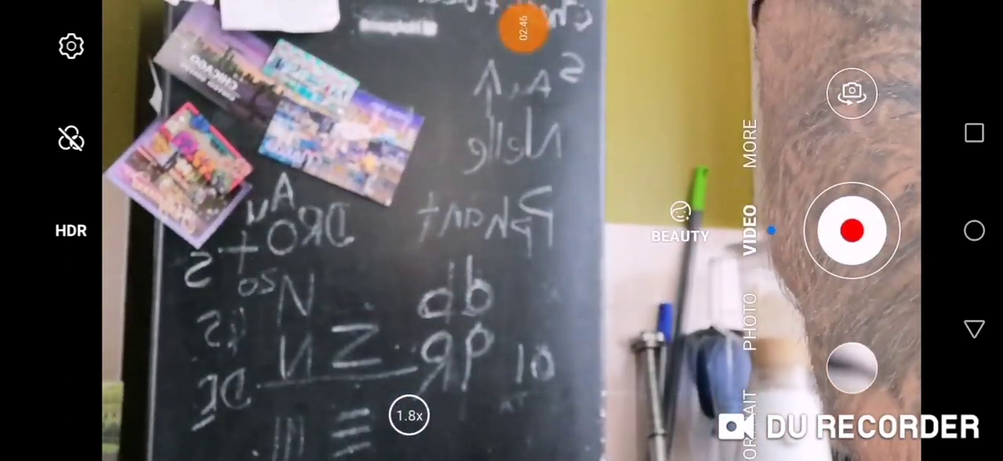
Step: Bring up DU Recorder's floating recording controls over the camera preview, timer at 02:47
left_click(519, 27)
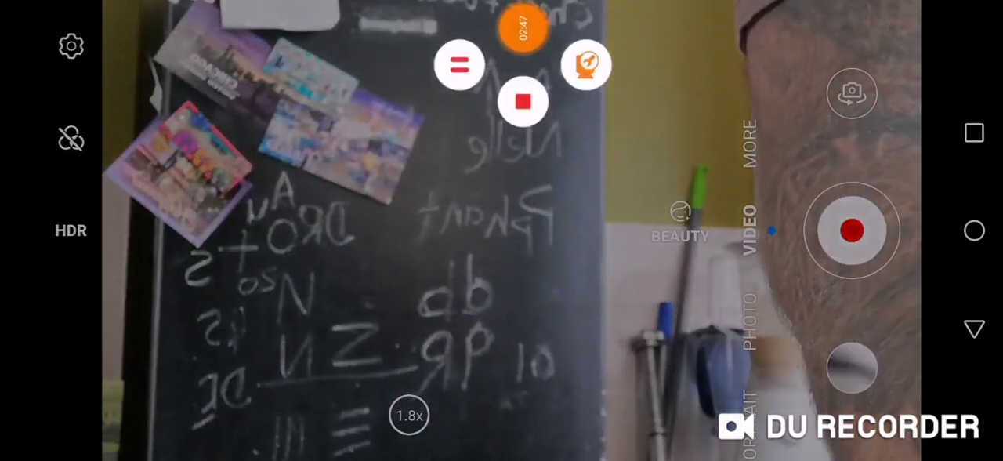